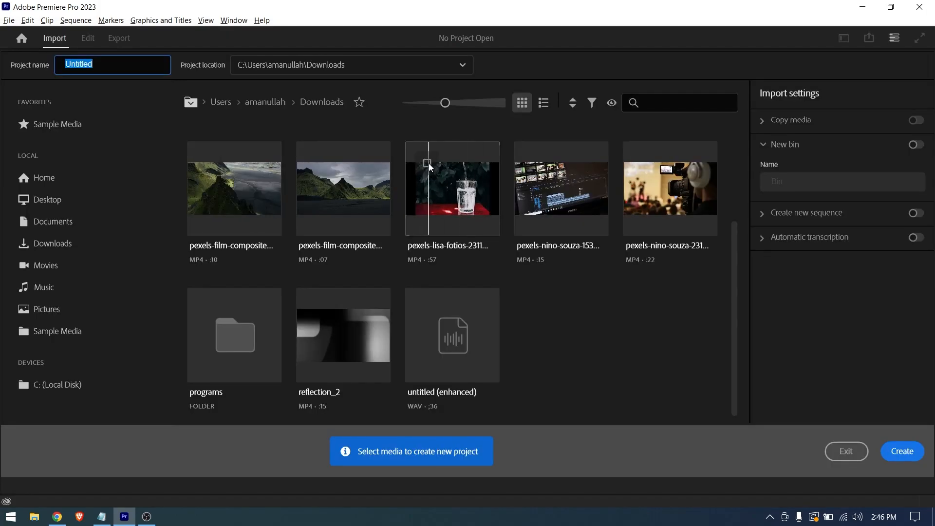
- Create the project Untitled with the first pexels-film-composite landscape clip from the Downloads folder as its media
click(209, 163)
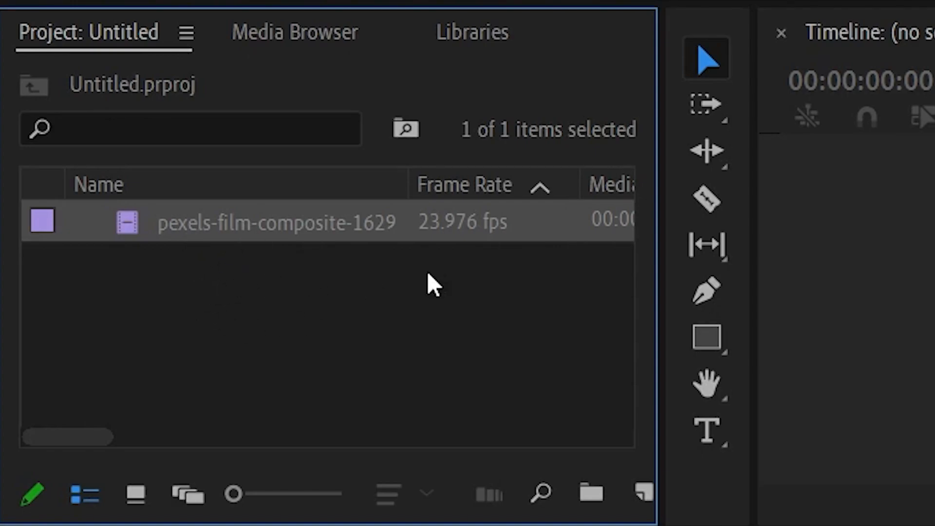
click(897, 61)
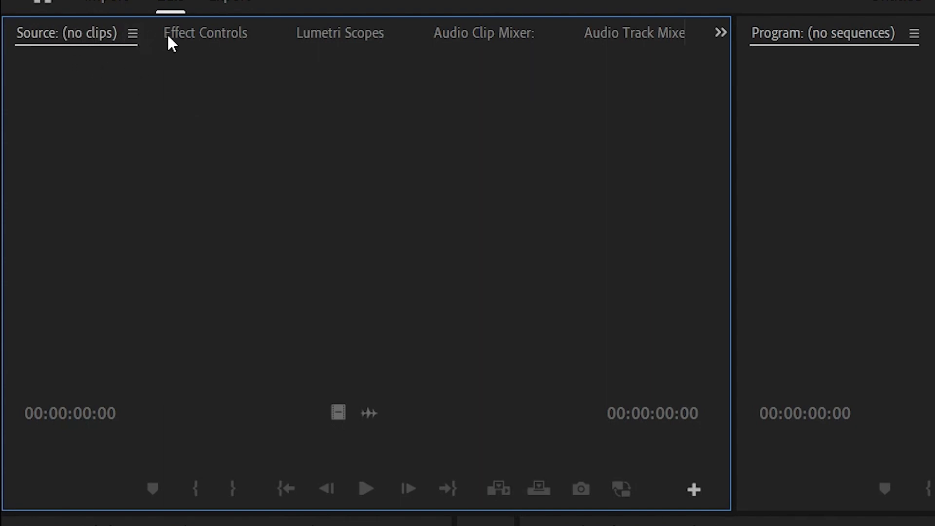
- Look through the panels grouped with the Source monitor, including Lumetri Scopes, the audio mixers and Capture
click(313, 32)
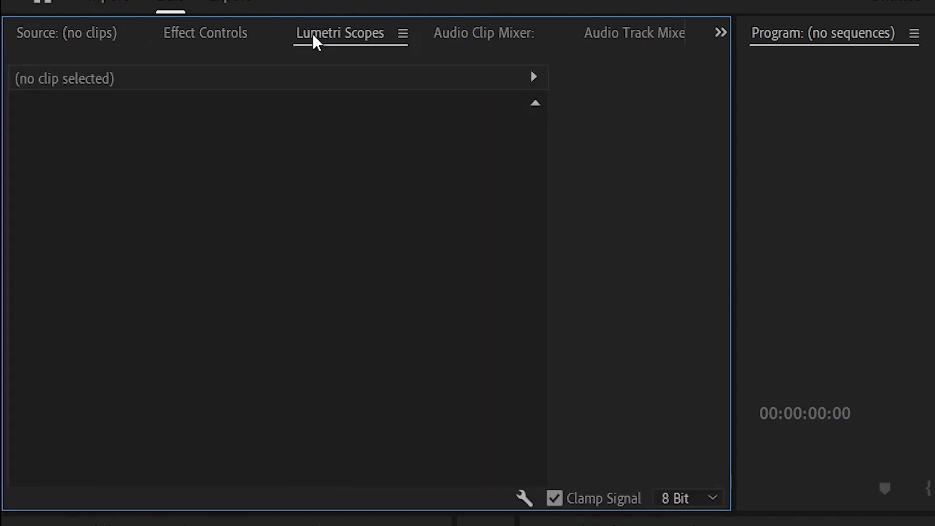
click(440, 30)
click(595, 30)
click(602, 30)
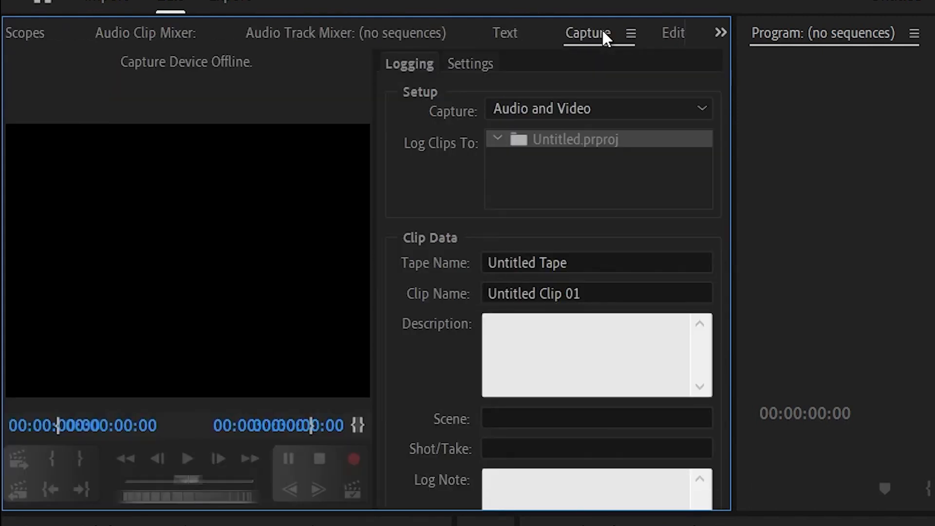
click(492, 39)
scroll(492, 38, up, 4)
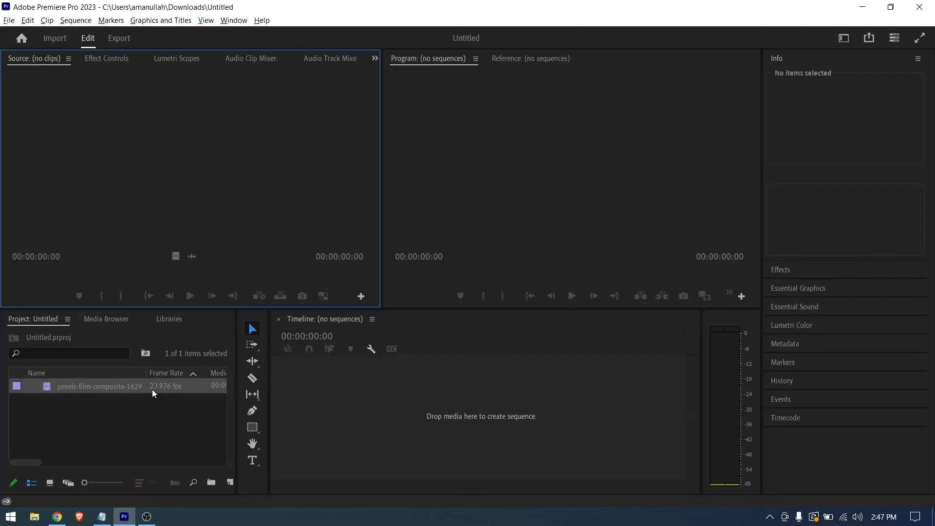
- Open the landscape clip in the Source monitor and create a sequence from it on the timeline
double_click(152, 389)
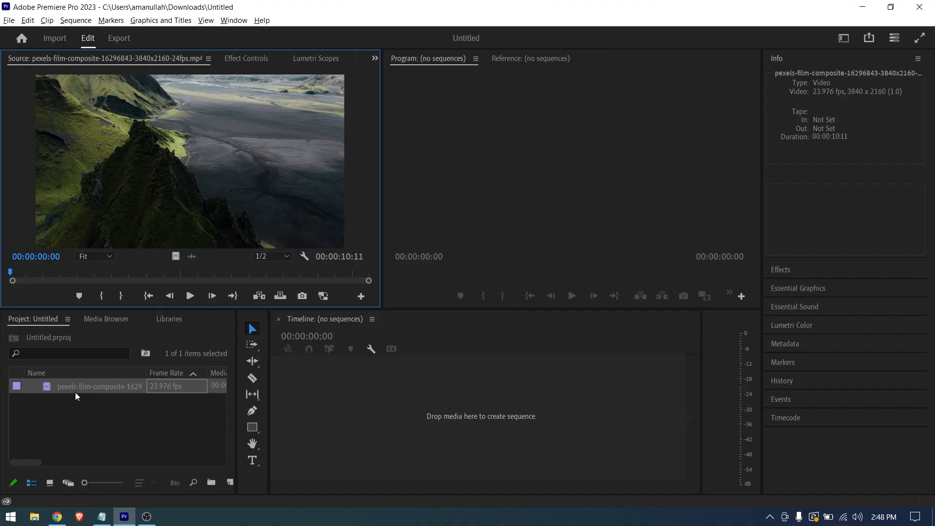
drag(81, 388, 283, 383)
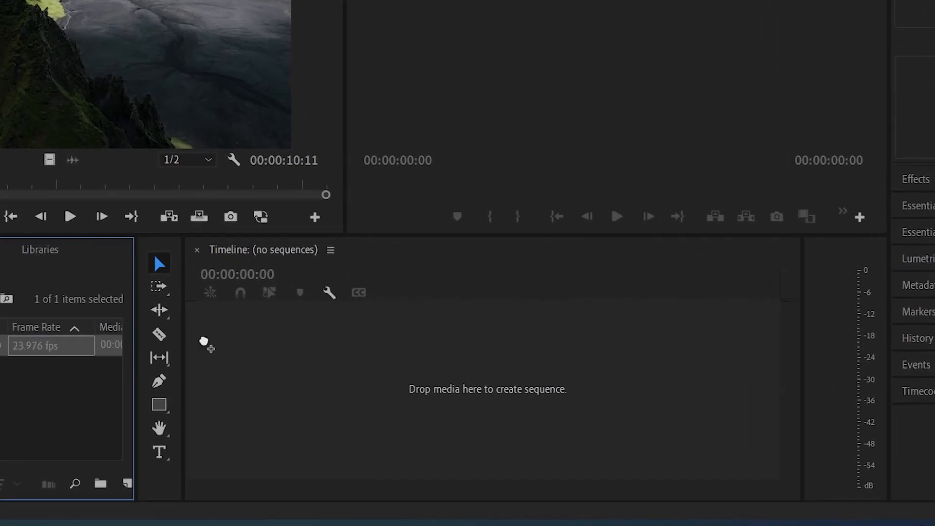
drag(204, 340, 251, 373)
drag(168, 329, 171, 332)
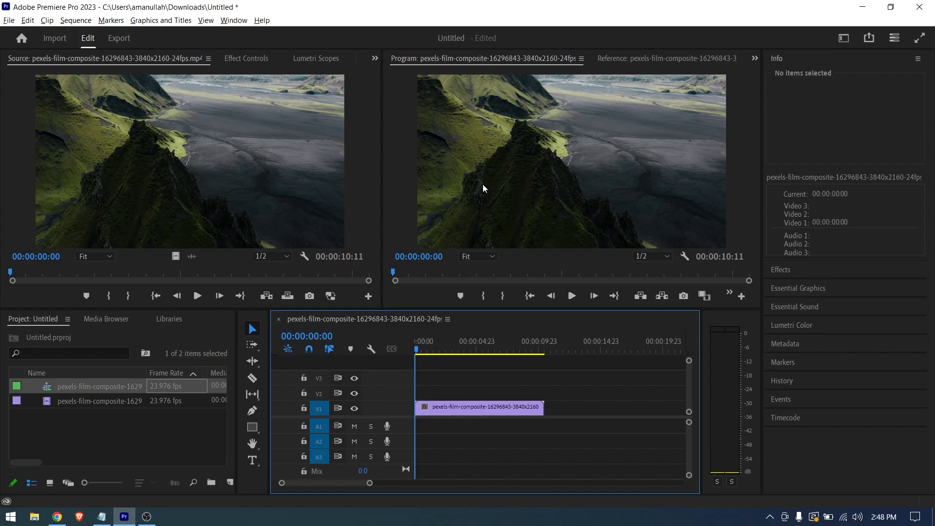
- Select the landscape clip in the sequence and scrub the playhead to 00:00:03:10 to preview it
click(444, 412)
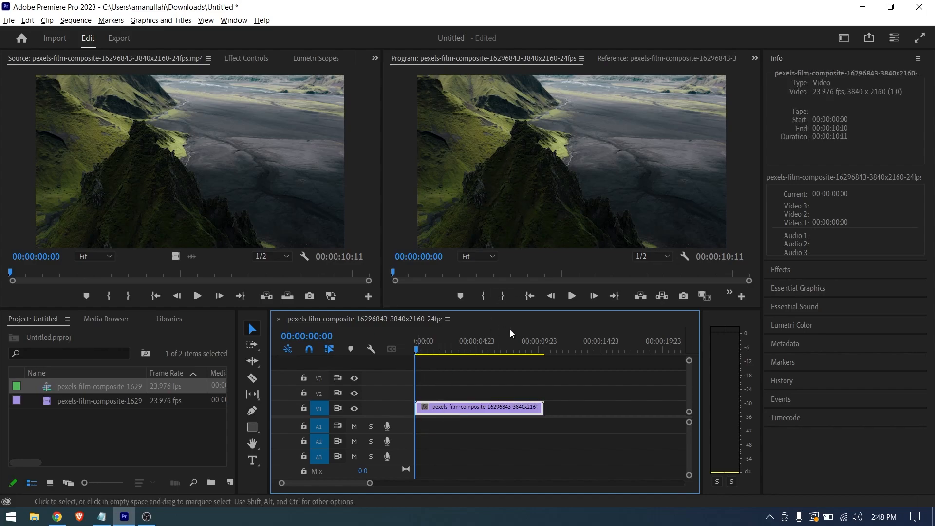
drag(418, 354, 473, 357)
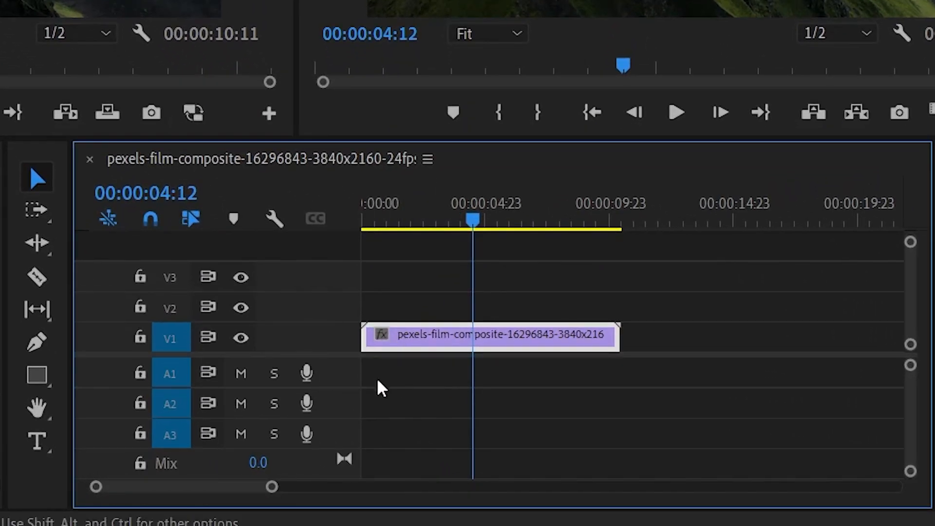
drag(470, 226, 446, 224)
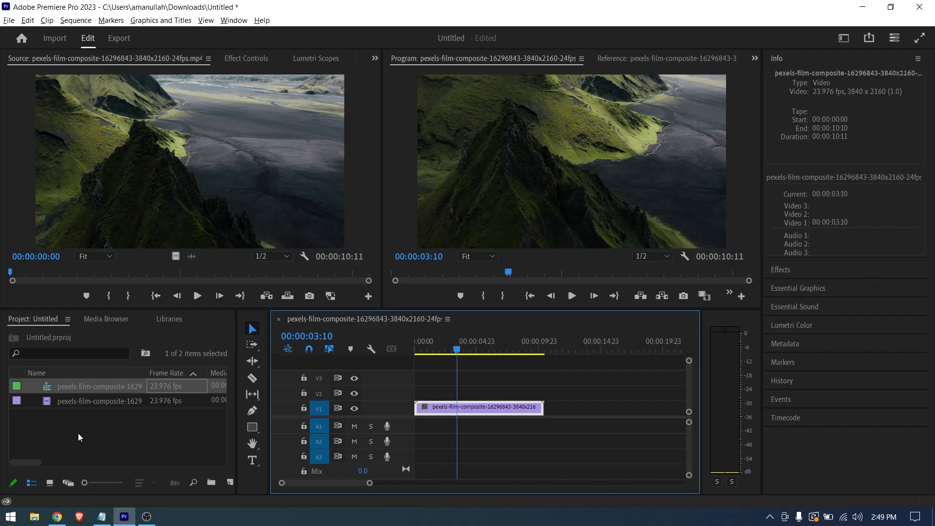
- Import the 1280x720 50fps water-glass MP4 from the Downloads folder into the project
double_click(78, 438)
scroll(128, 191, down, 2)
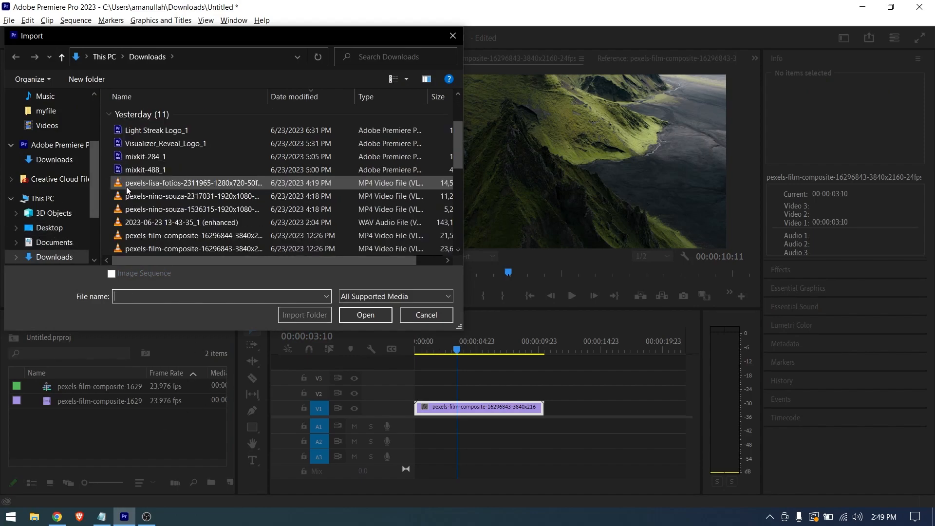
double_click(187, 188)
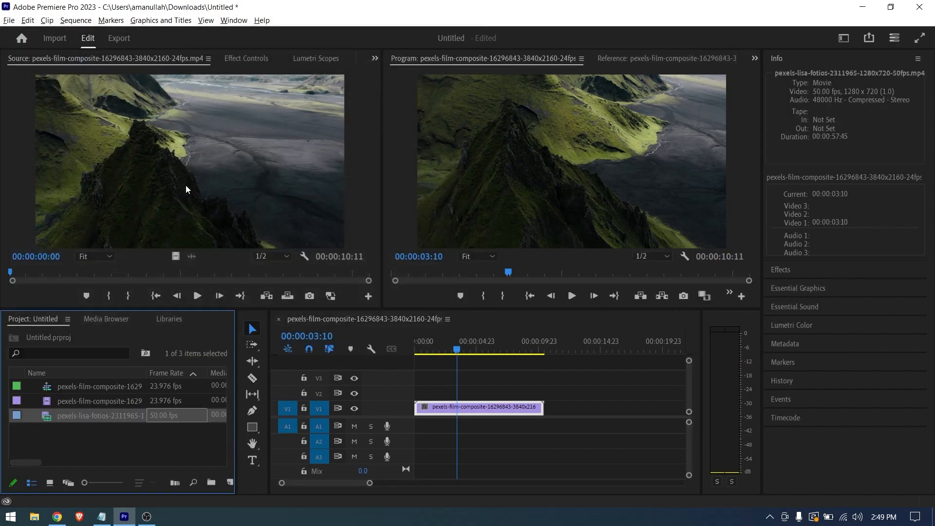
- Replace the landscape clip in the sequence with the water-glass clip, keeping the existing sequence settings
click(513, 414)
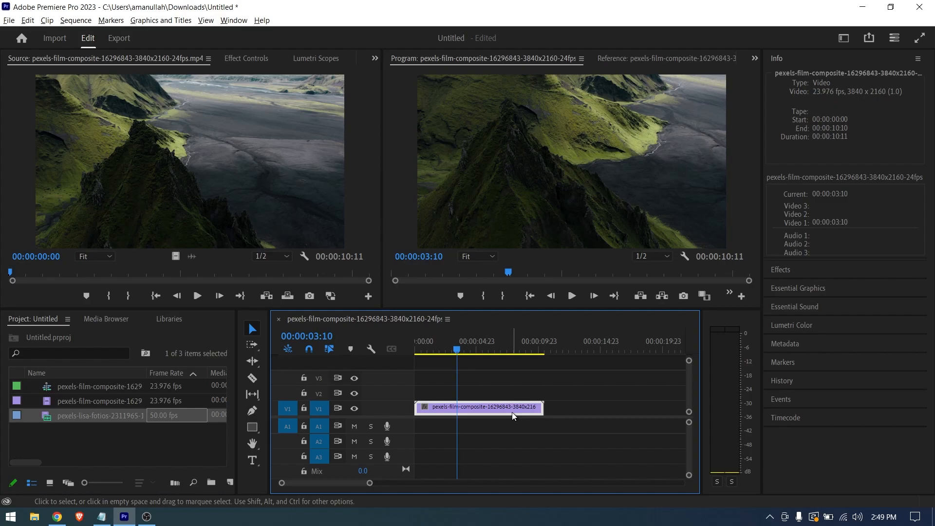
key(Delete)
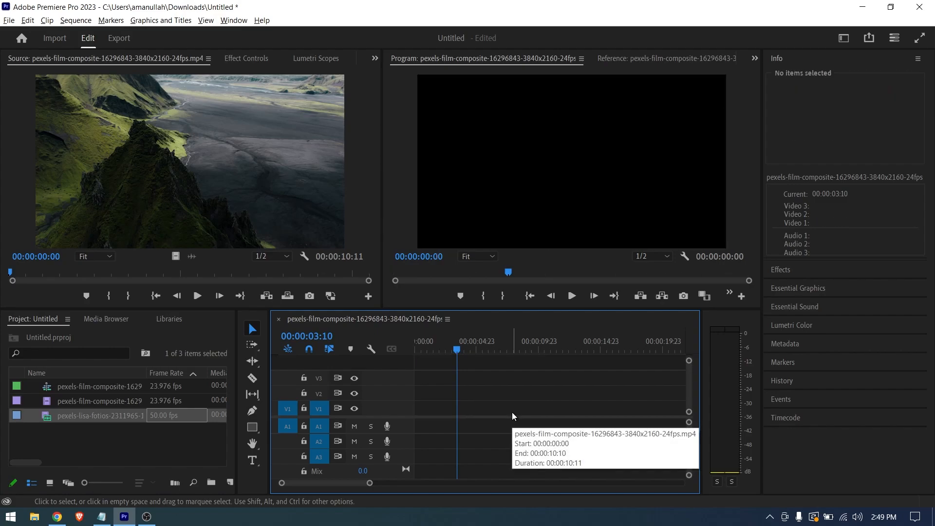
click(122, 418)
drag(189, 399, 480, 351)
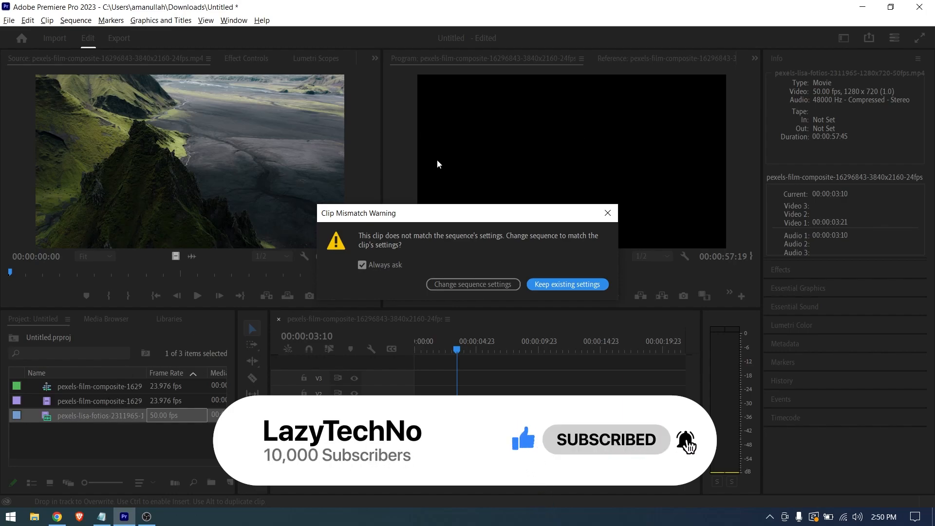
drag(447, 214, 582, 214)
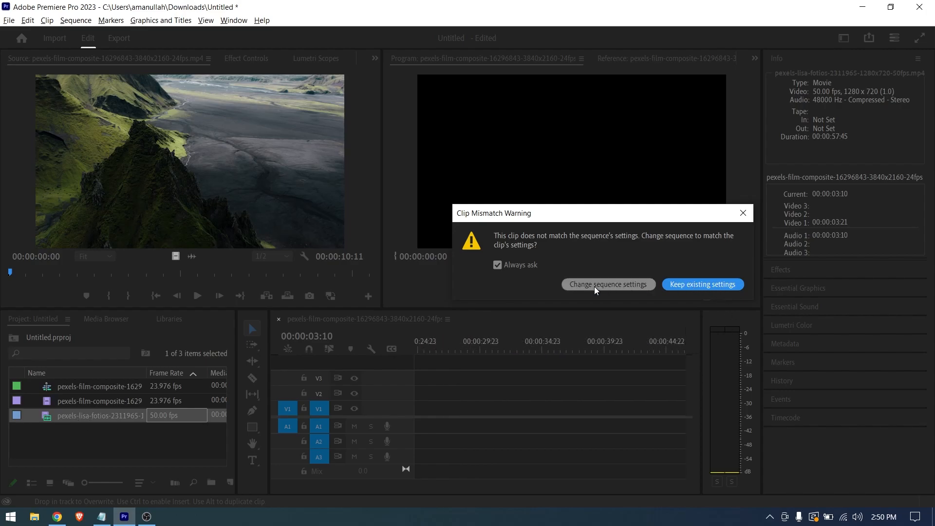
click(708, 285)
- Scrub through the water-glass clip to 00:00:51:12 to check its frame size, and select the clip
click(435, 349)
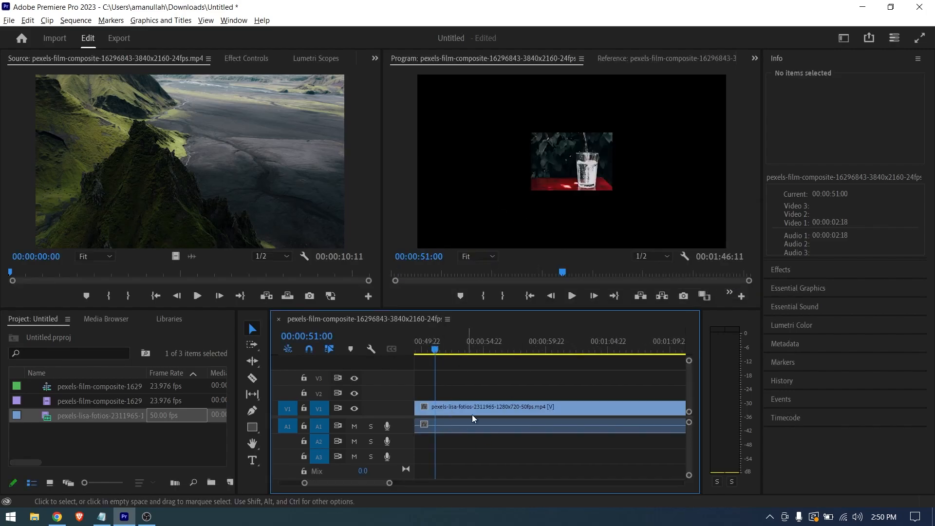
click(575, 170)
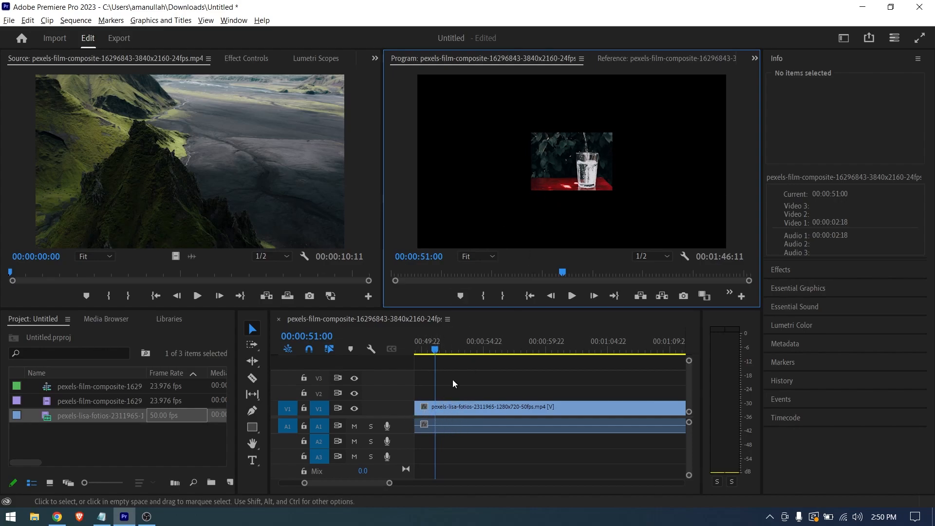
drag(435, 350, 441, 351)
click(462, 415)
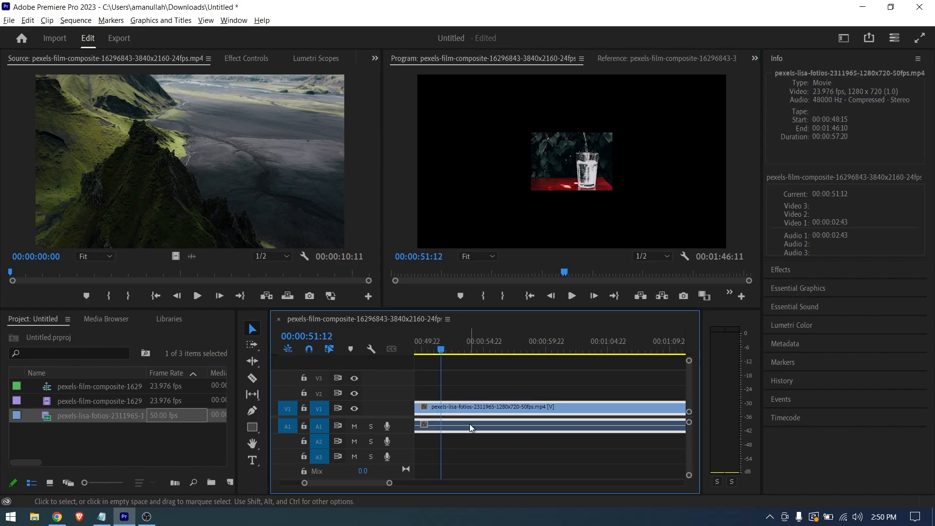
- Place the landscape clip on V1 ahead of the water-glass clip and scrub it to 00:00:40:11
scroll(489, 412, up, 5)
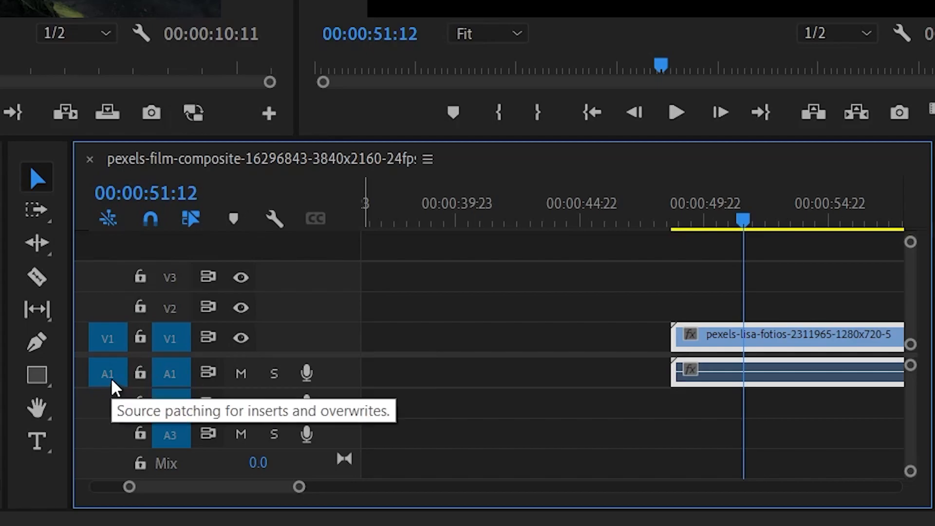
drag(344, 355, 288, 354)
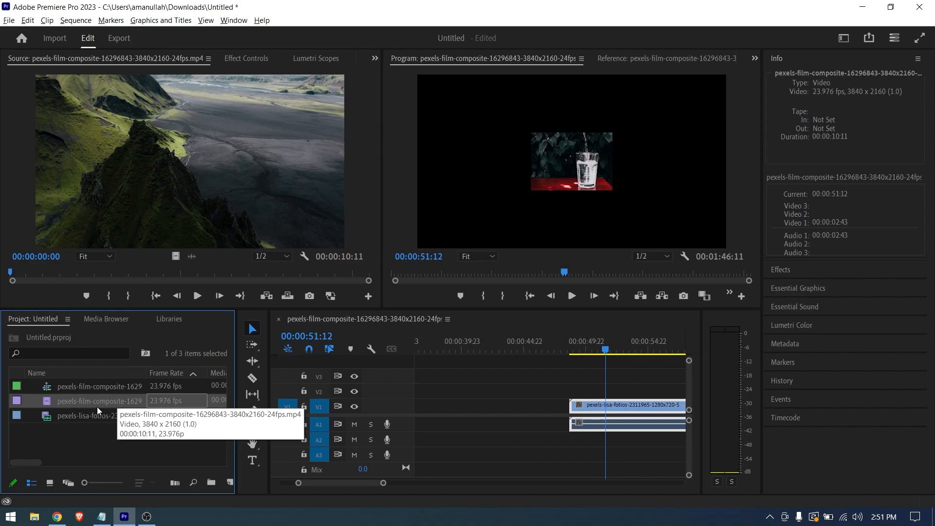
drag(164, 388, 419, 409)
click(459, 353)
drag(459, 353, 496, 352)
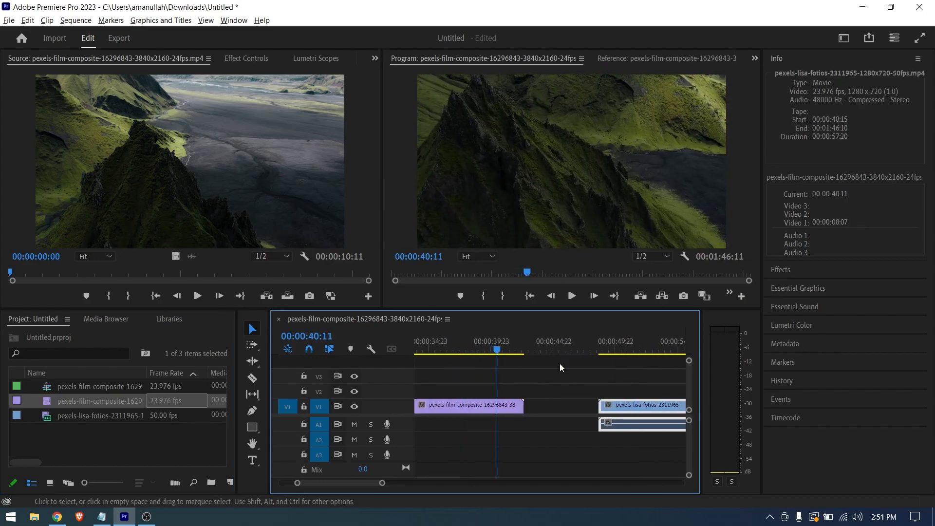
- Move the water-glass clip to V2, starting at 00:00:36:17 over the landscape clip, with the playhead at 00:00:36:13
drag(652, 408, 577, 411)
mouse_move(497, 351)
mouse_down()
mouse_move(531, 353)
mouse_move(487, 352)
mouse_up()
drag(541, 407, 465, 392)
drag(492, 351, 449, 351)
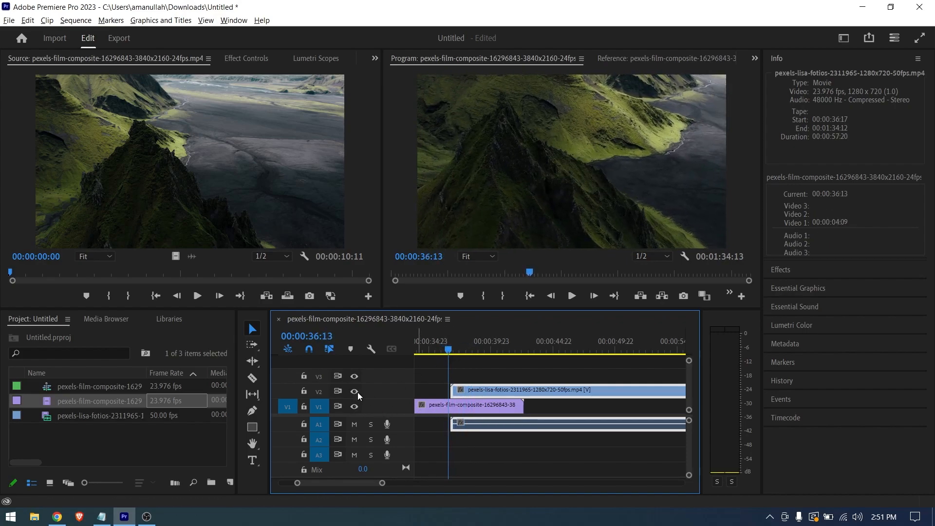
click(439, 392)
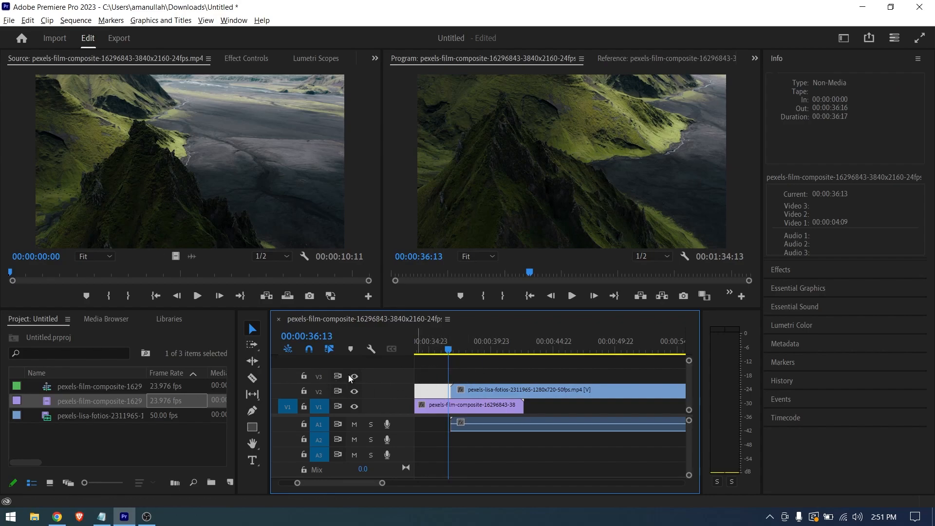
scroll(323, 378, up, 3)
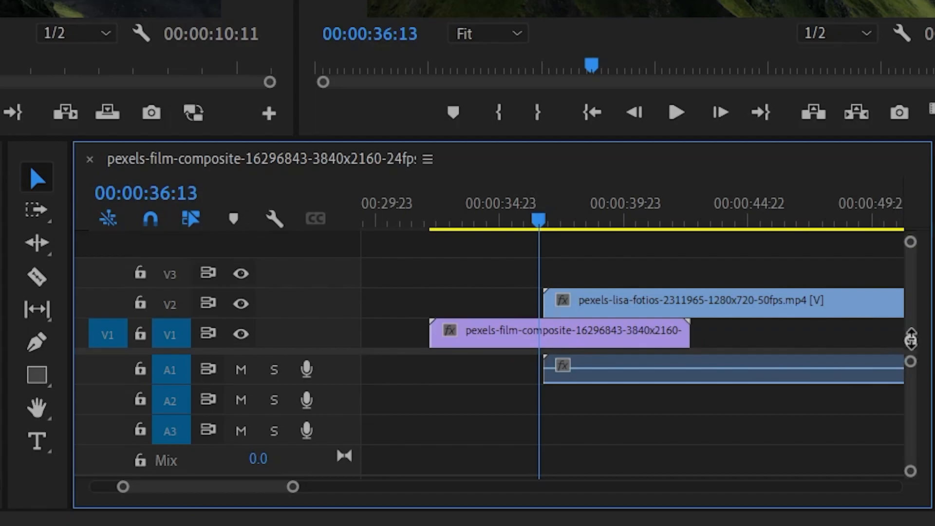
- Try taller and shorter heights for the video and audio tracks, leaving the video tracks compact
drag(911, 339, 901, 407)
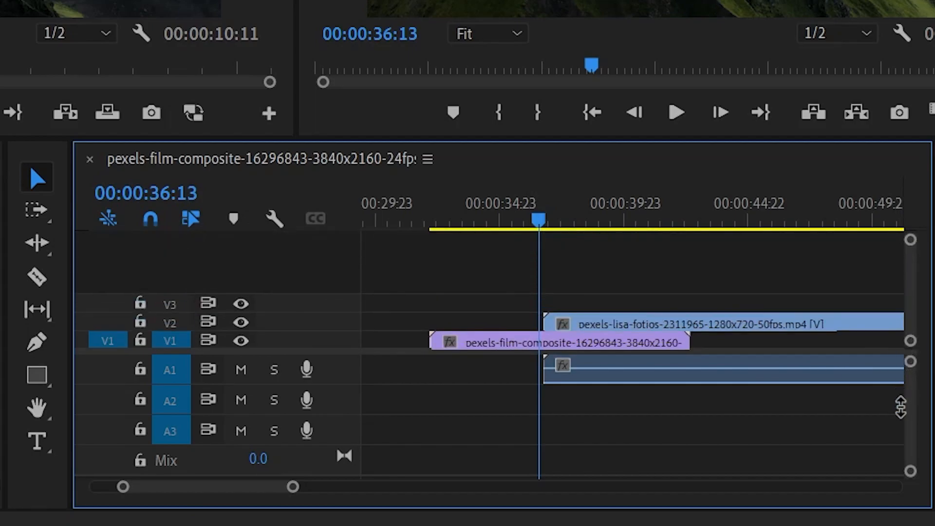
drag(910, 363, 912, 336)
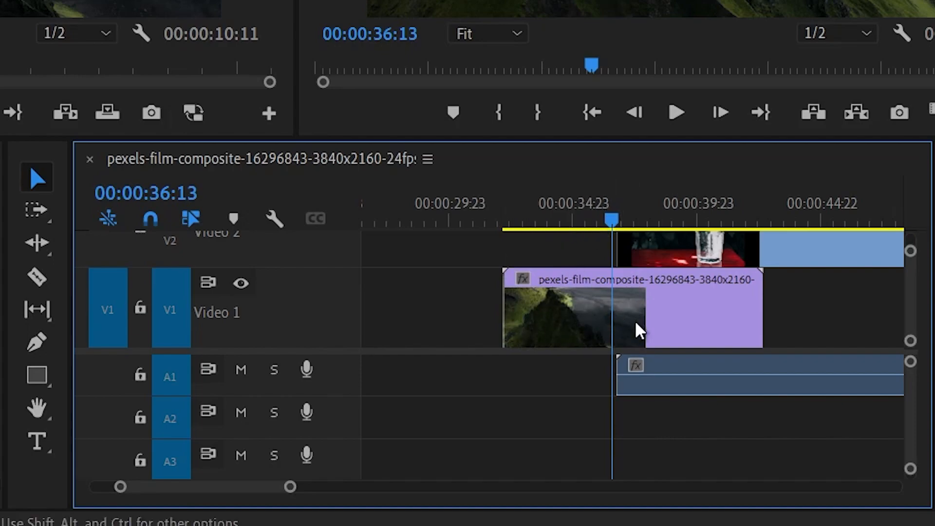
drag(911, 361, 911, 361)
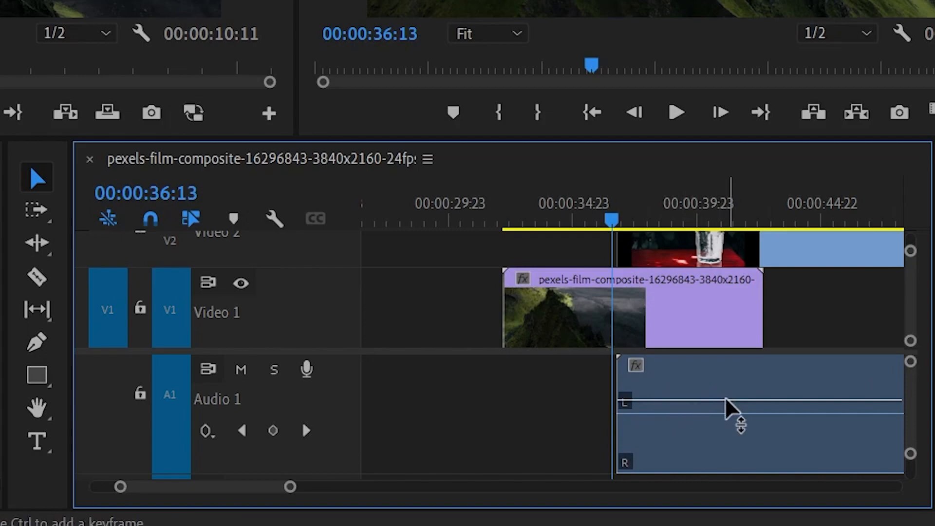
scroll(586, 401, down, 5)
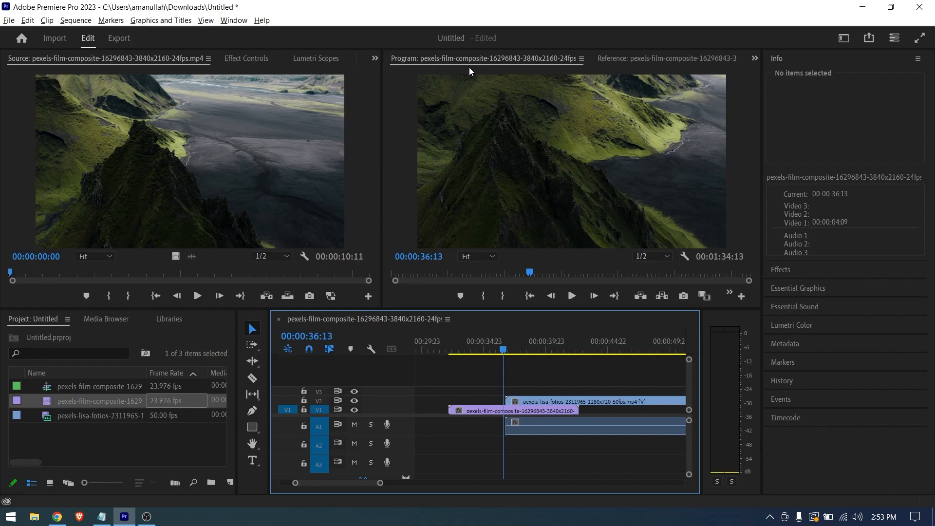
- Play the sequence into the overlap of the two clips and activate the Source monitor
key(space)
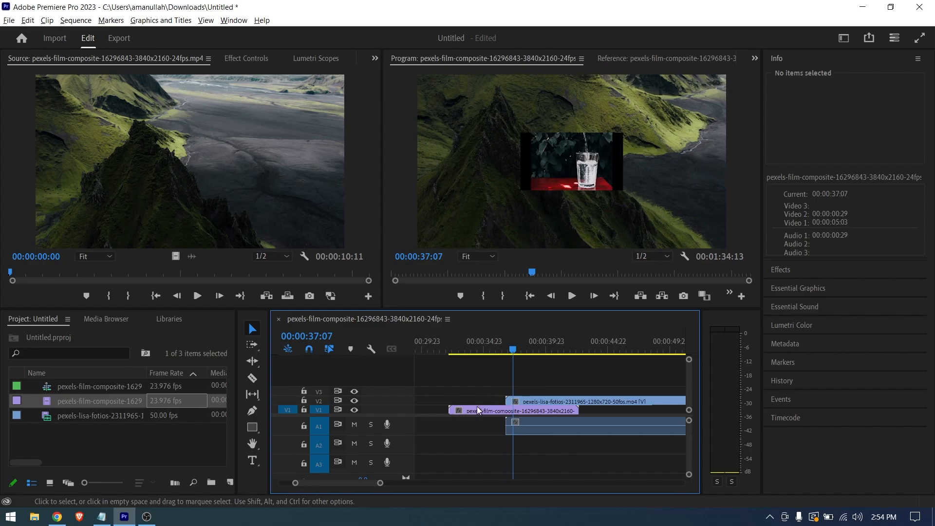
click(218, 111)
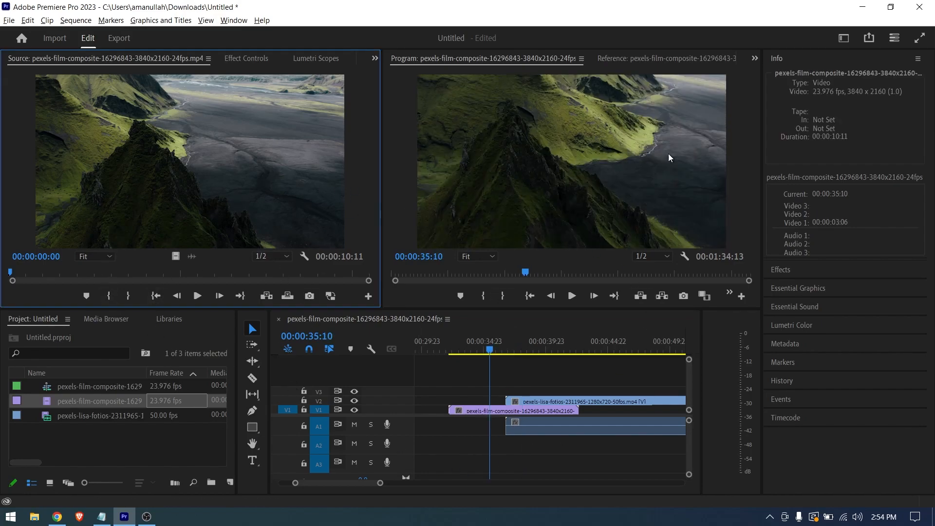
- Switch to the Effects workspace and show the water-glass clip's Motion, Opacity and audio effect controls
click(845, 41)
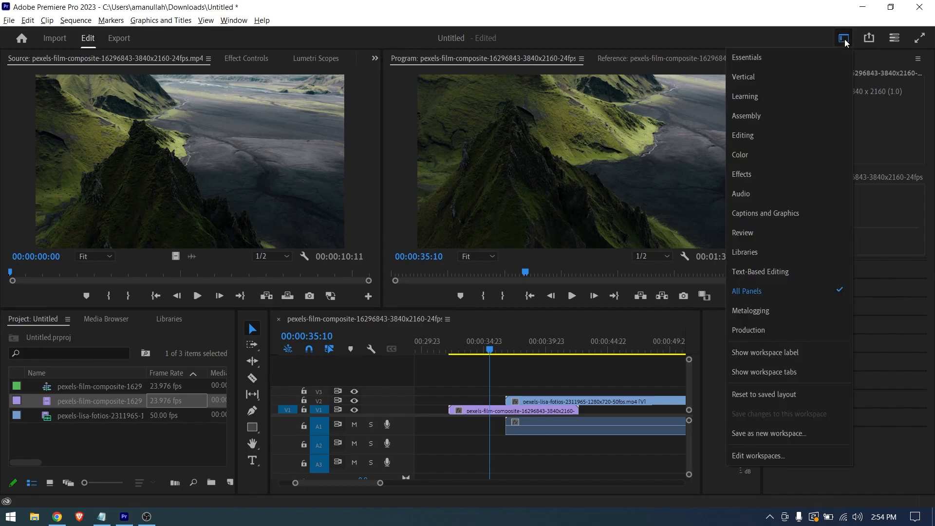
click(748, 177)
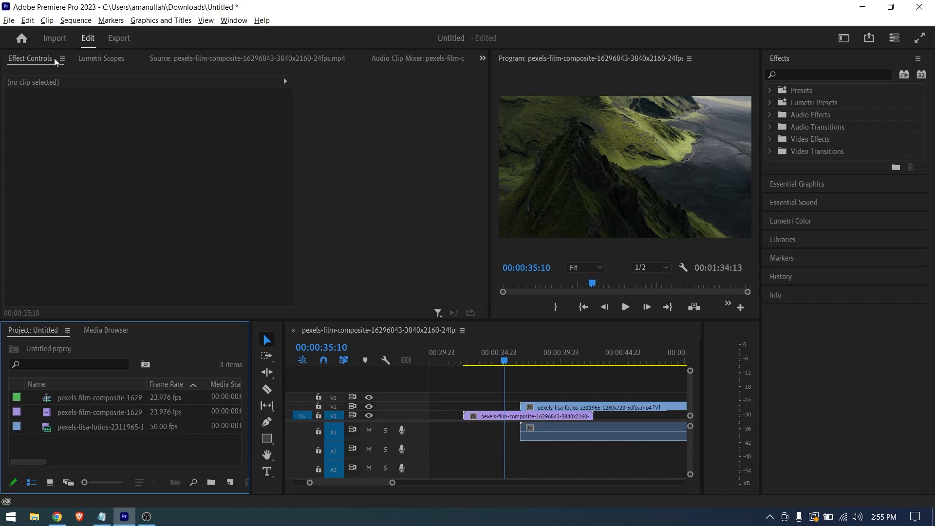
click(538, 408)
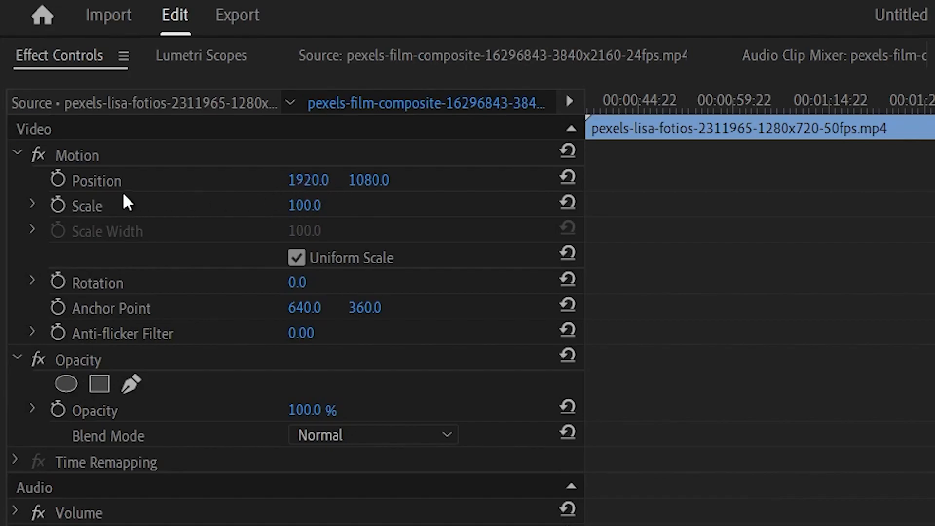
scroll(101, 340, down, 3)
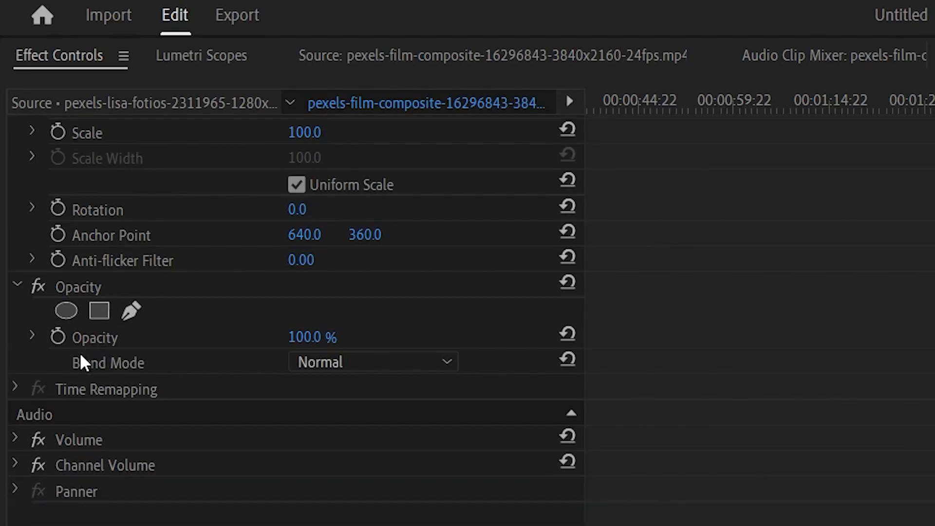
- Browse the Video Effects category and its Generate effects in the effects library, then collapse Video Effects
click(843, 88)
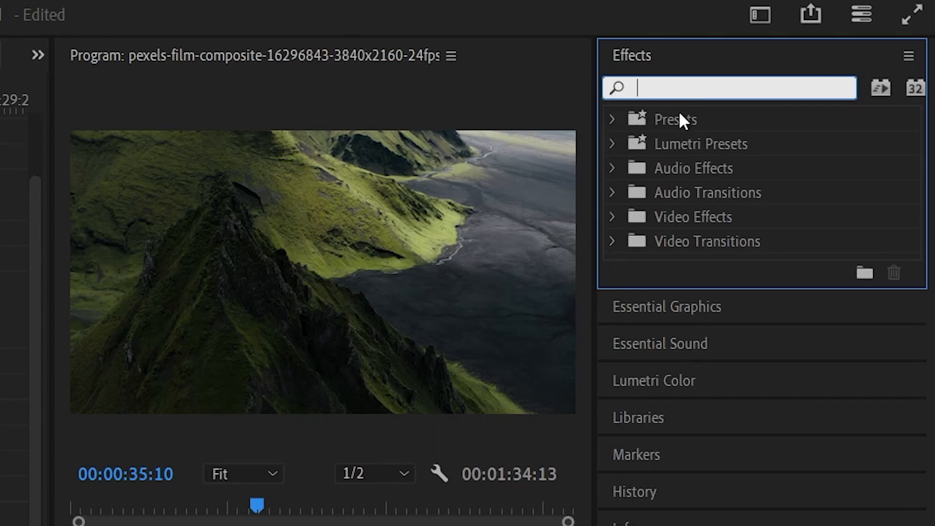
click(613, 217)
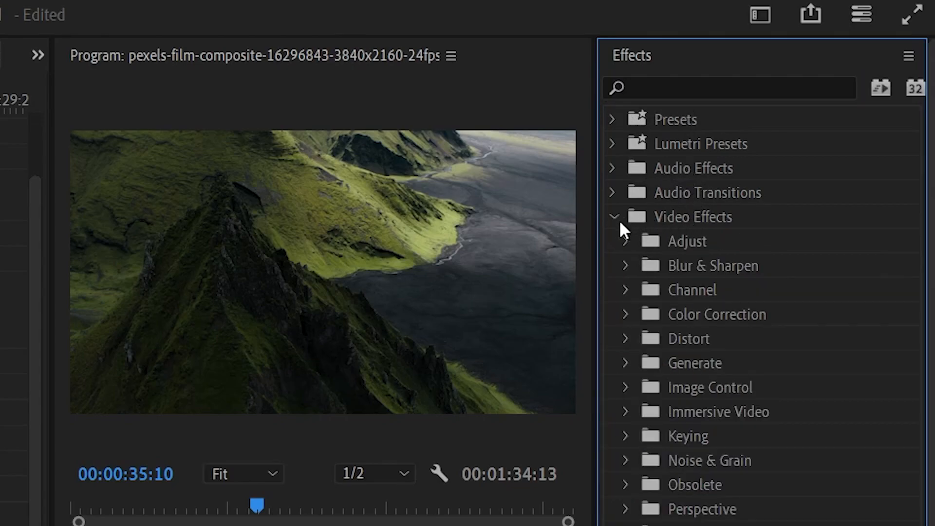
click(626, 361)
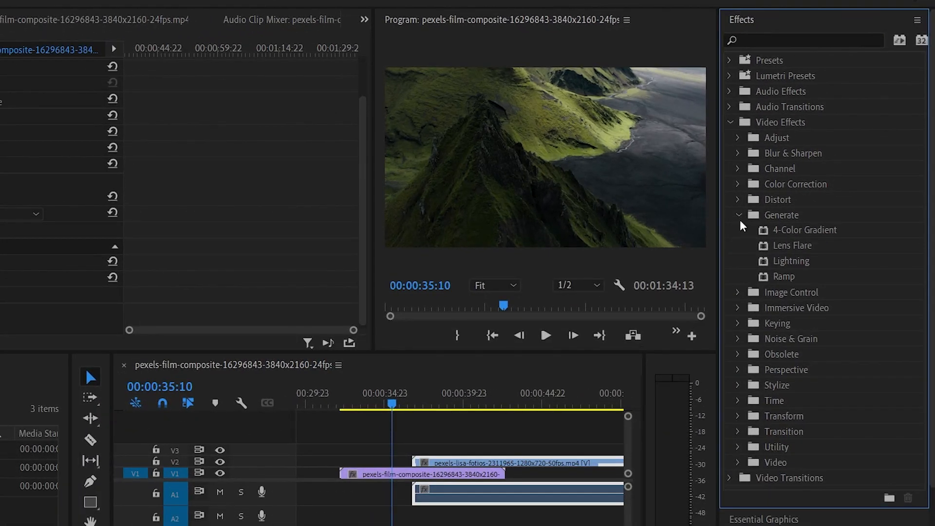
click(730, 122)
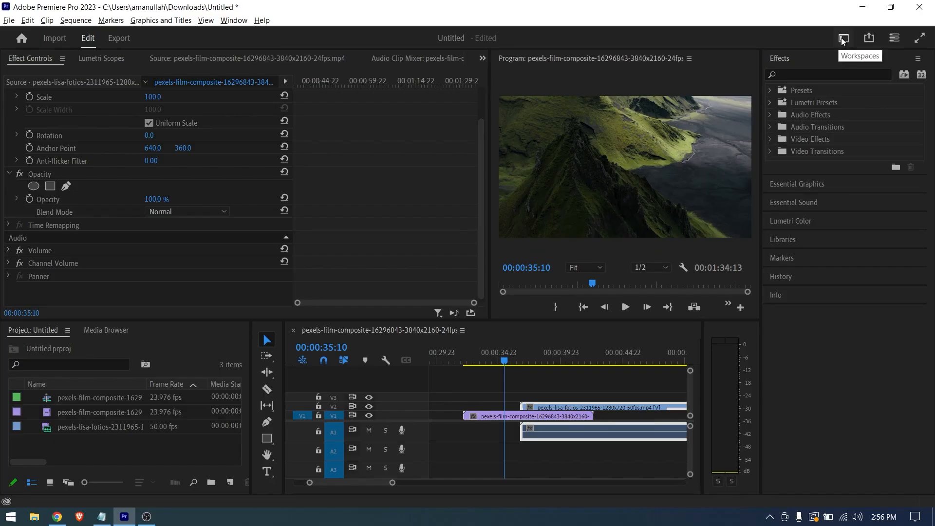
- View the Color workspace, then switch to the Editing workspace
click(823, 1)
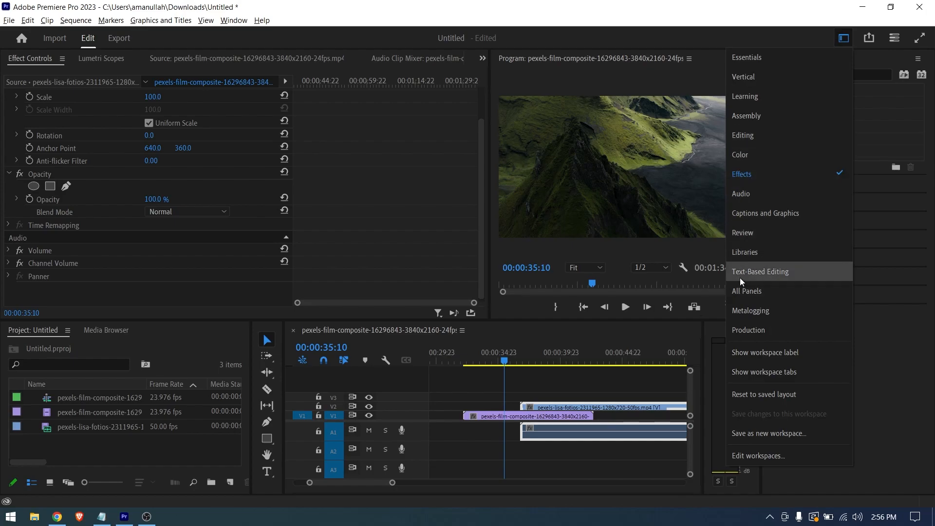
click(757, 141)
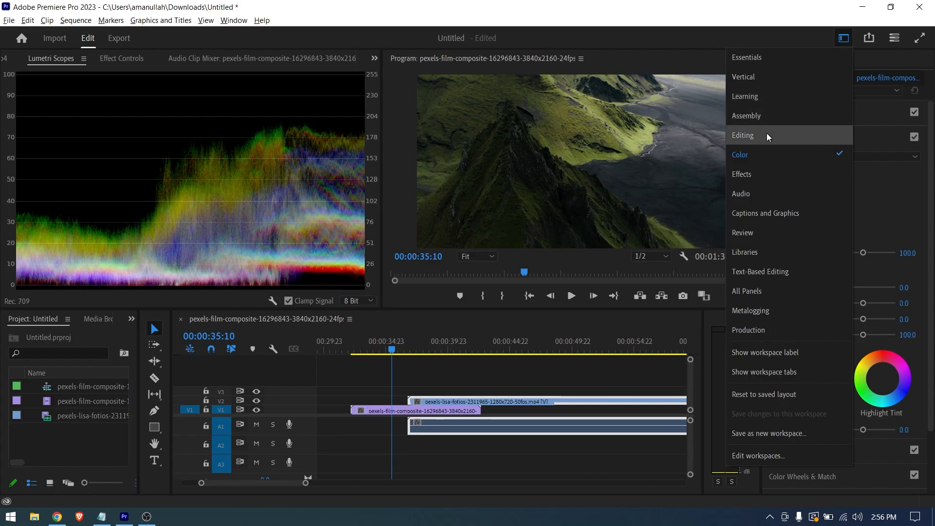
click(766, 133)
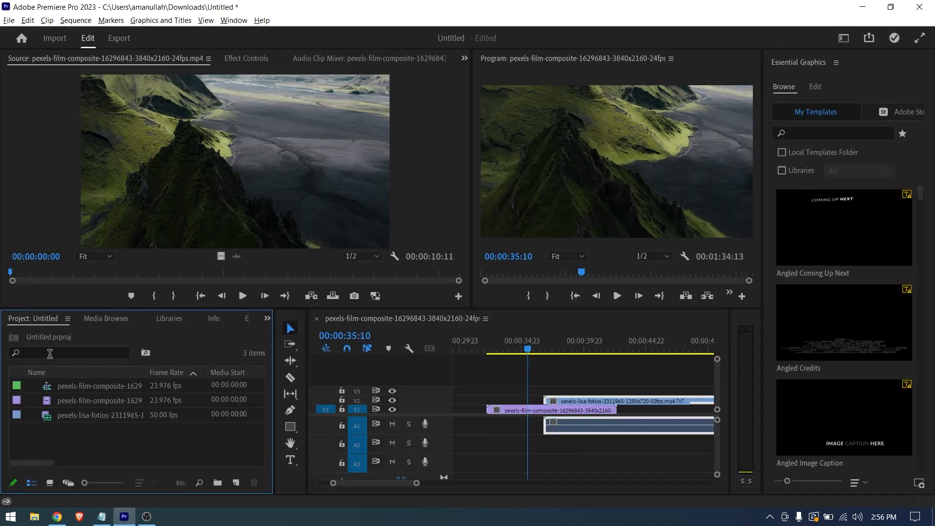
- Switch to the All Panels workspace and select both clips in the timeline
click(843, 38)
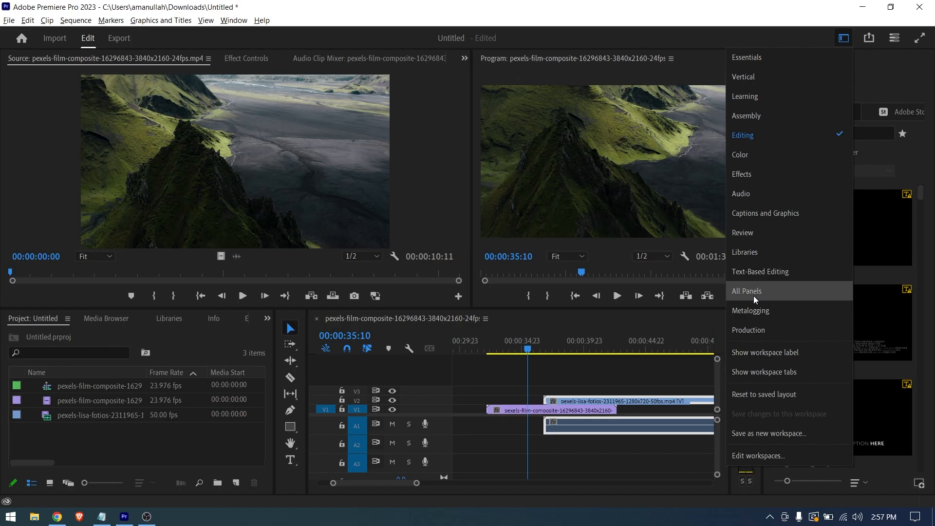
click(769, 294)
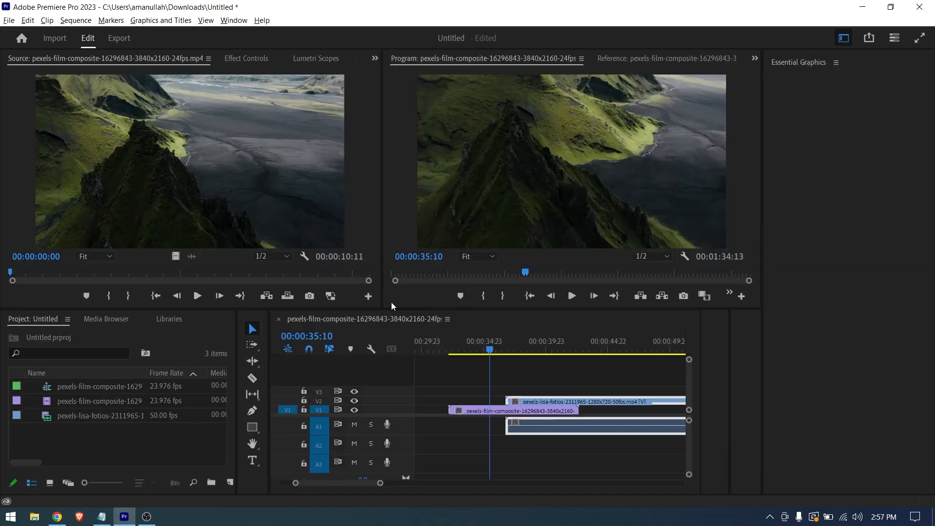
click(342, 159)
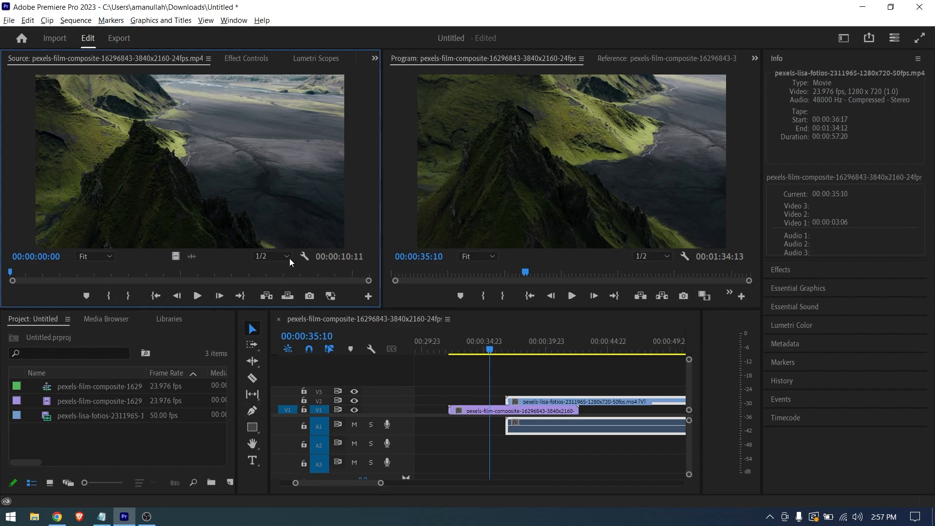
drag(467, 382, 559, 452)
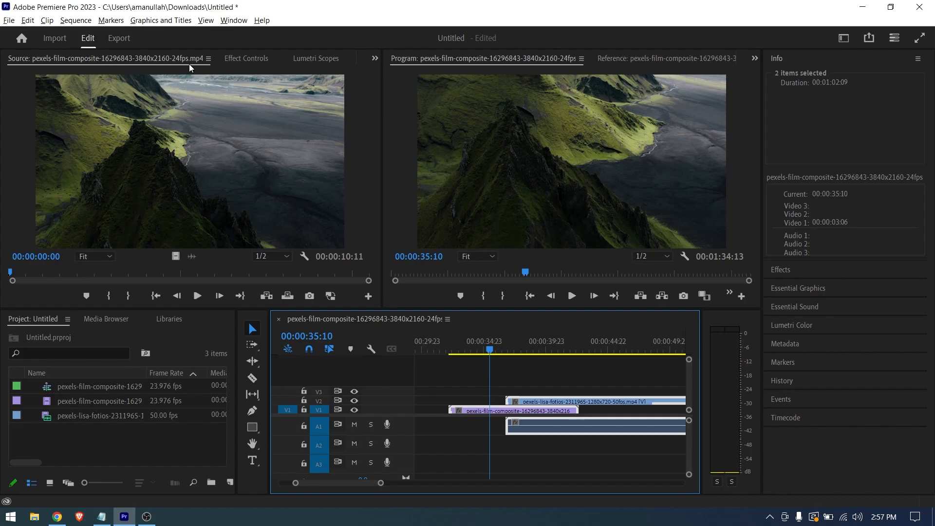
- Show the Effect Controls, Lumetri Scopes and Audio Clip Mixer panels in turn
click(248, 59)
click(303, 58)
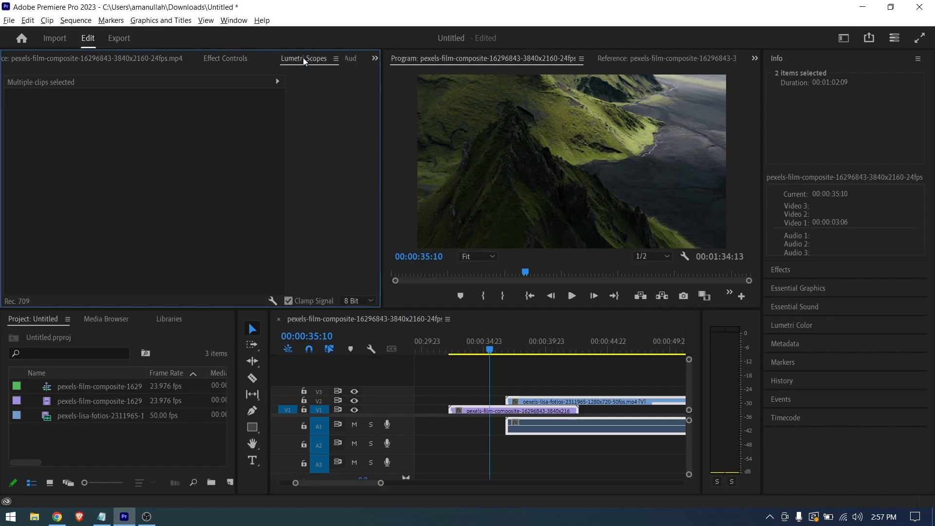
click(328, 59)
click(337, 63)
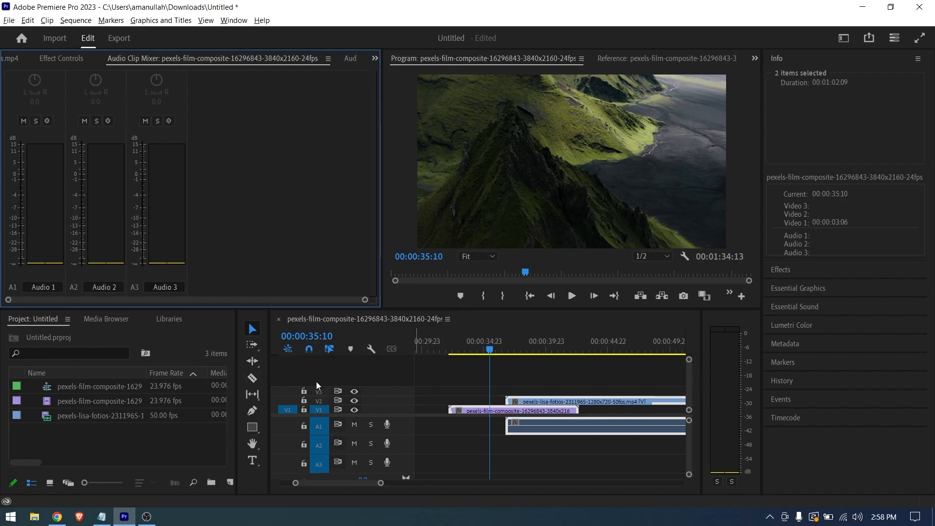
- Resize the mixer, monitor and timeline panels, and dock the Program monitor between the tools and the timeline
drag(381, 188, 188, 176)
drag(493, 310, 453, 266)
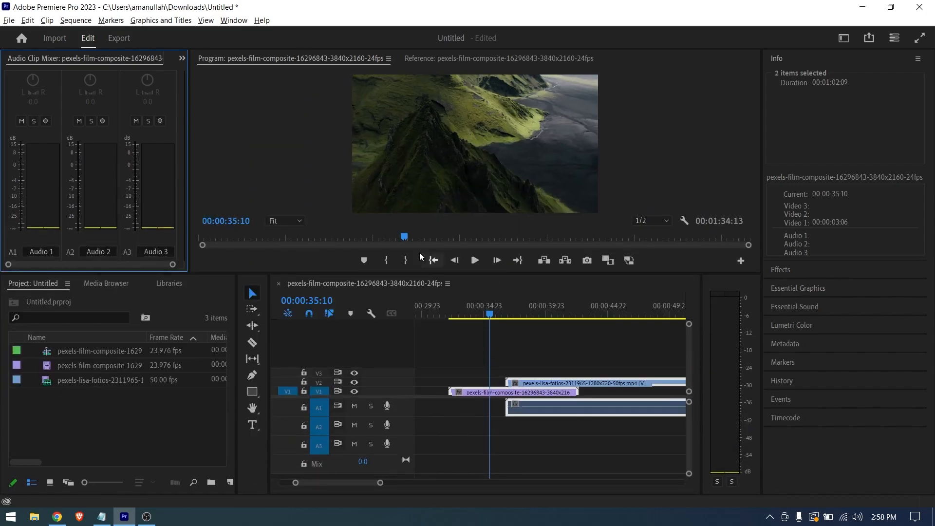
drag(189, 166, 292, 155)
drag(477, 61, 414, 360)
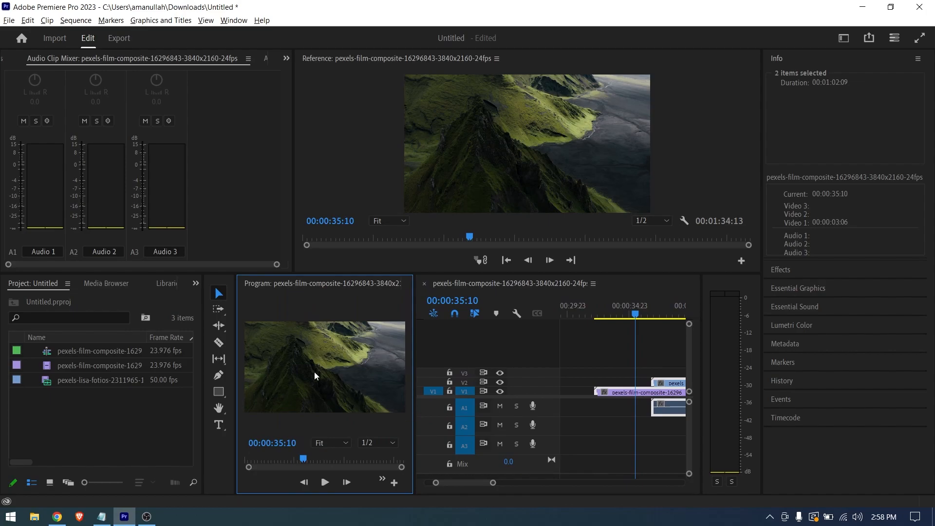
- Look at the Text-Based Editing workspace and the Review workspace with its Frame.io panel
click(838, 42)
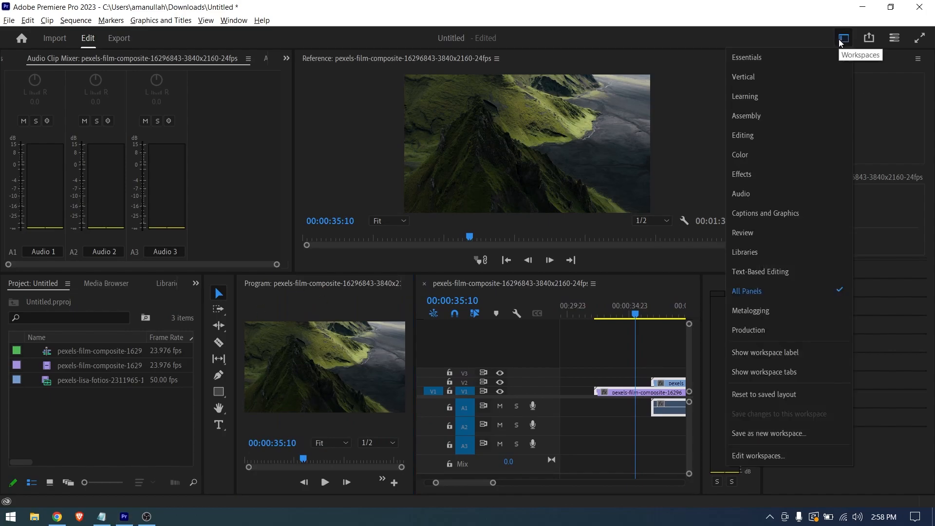
click(779, 272)
click(838, 42)
click(781, 231)
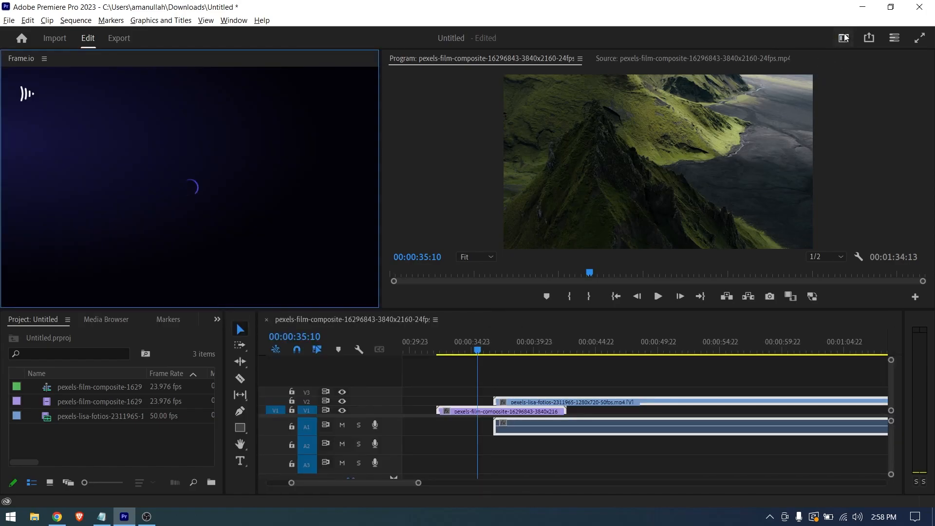
- Return to the Editing workspace, then choose the Metalogging workspace
click(844, 38)
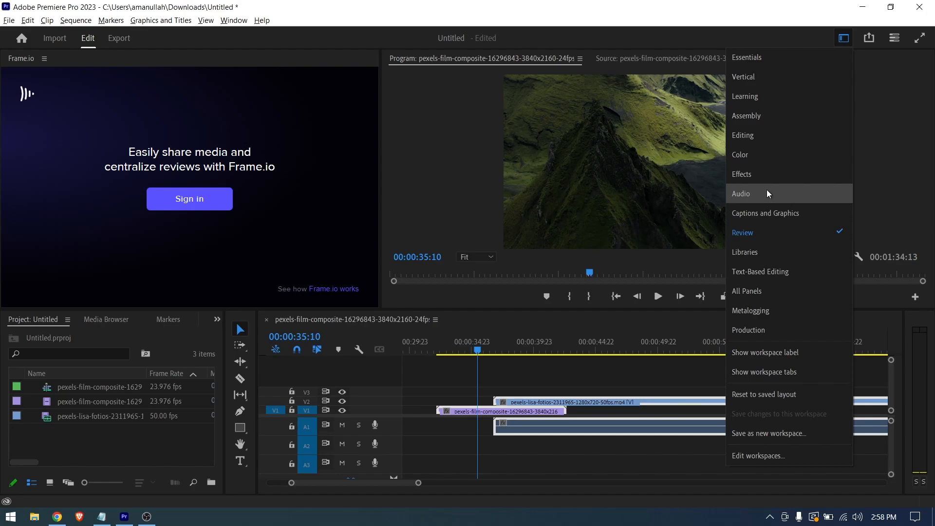
click(758, 135)
click(843, 39)
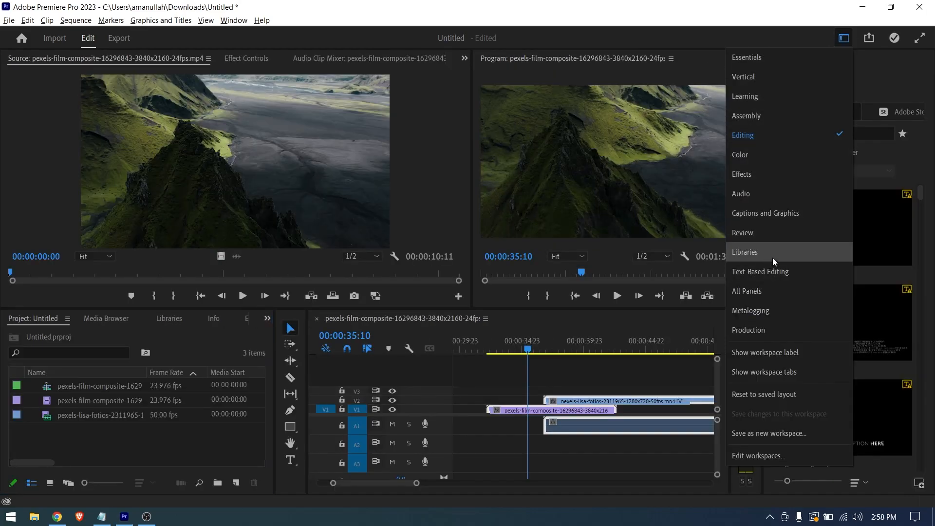
click(763, 307)
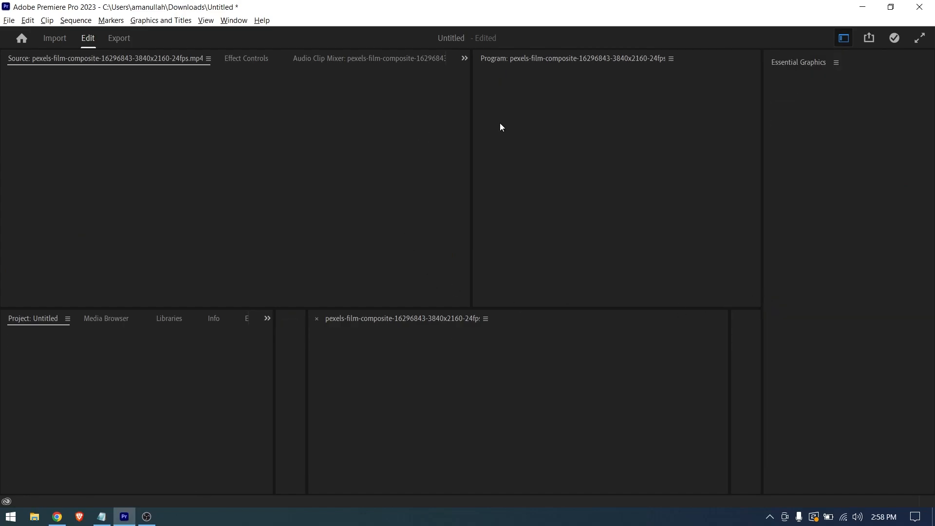